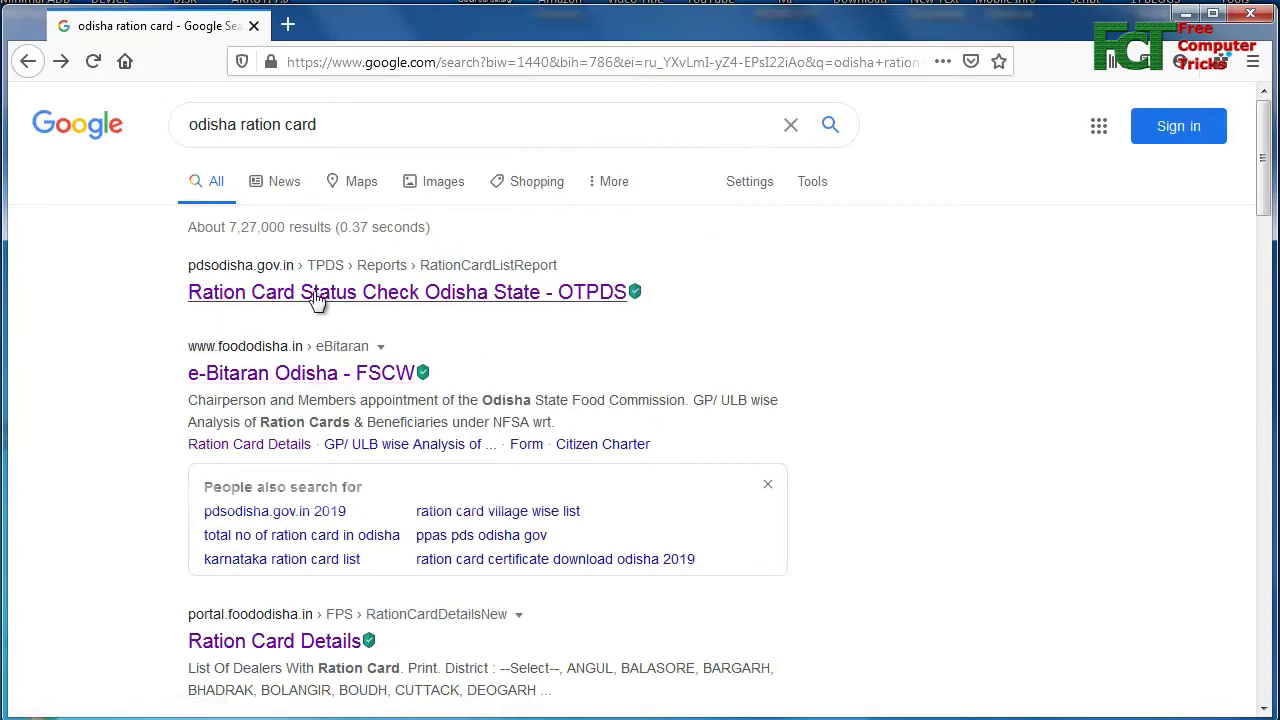
# - Open the 'e-Bitaran Odisha - FSCW' result from the Google results for 'odisha ration card'
pyautogui.click(284, 380)
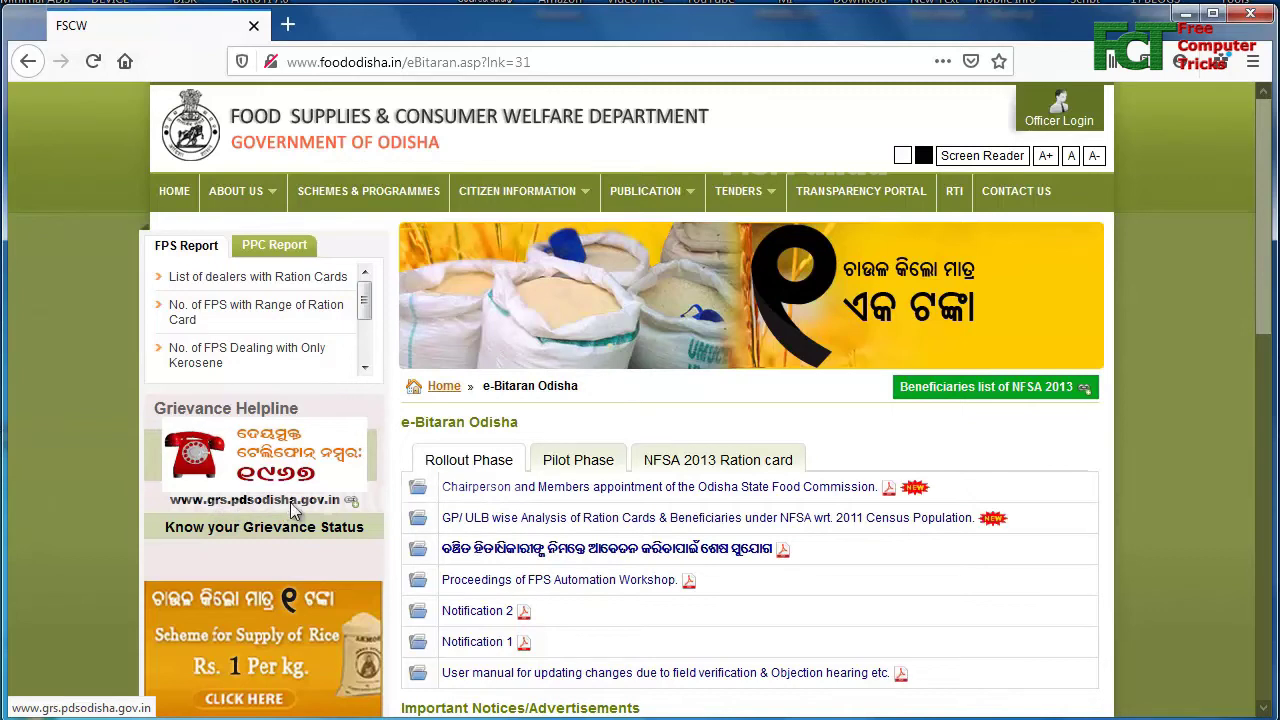
# - Open the Grievance Redressal System portal in a new tab from the e-Bitaran Odisha page
pyautogui.click(258, 508)
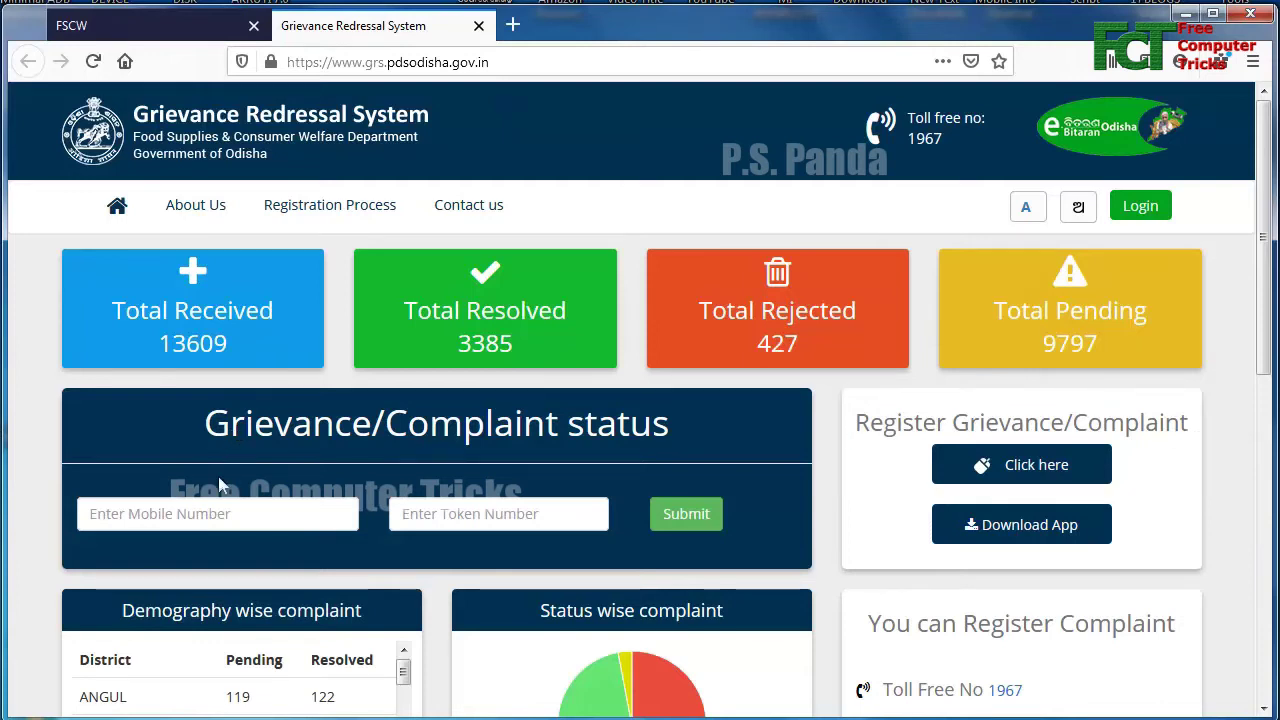
# - Point out the mobile and token fields and the Register Grievance/Complaint heading, then start a new grievance
pyautogui.click(205, 516)
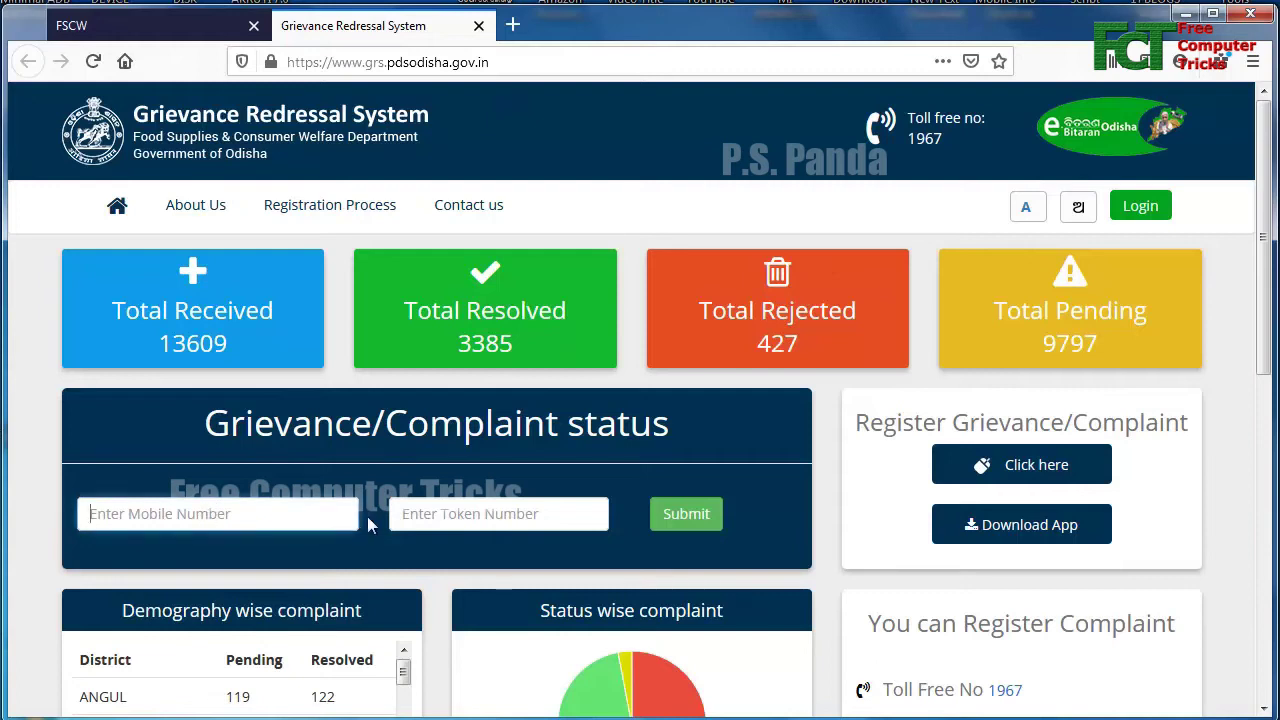
pyautogui.click(408, 514)
pyautogui.moveTo(855, 422); pyautogui.dragTo(1189, 422)
pyautogui.click(894, 423)
pyautogui.moveTo(855, 422); pyautogui.dragTo(1036, 472)
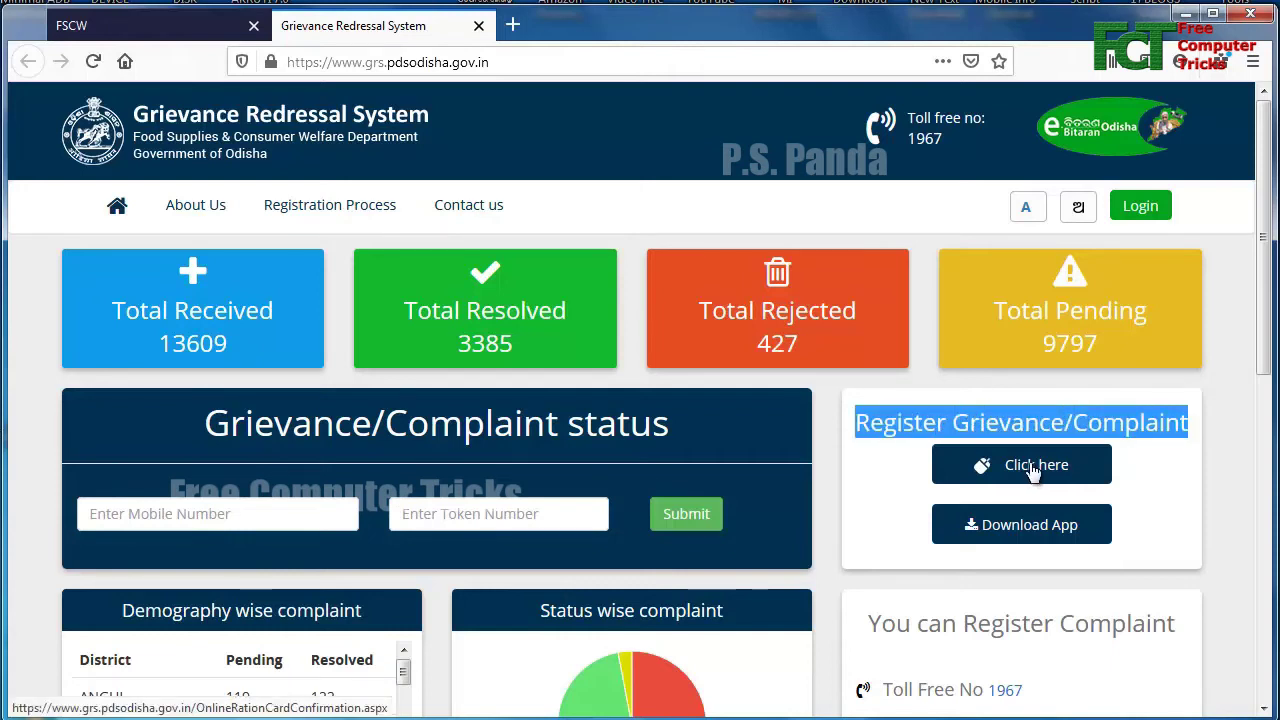
pyautogui.click(1036, 472)
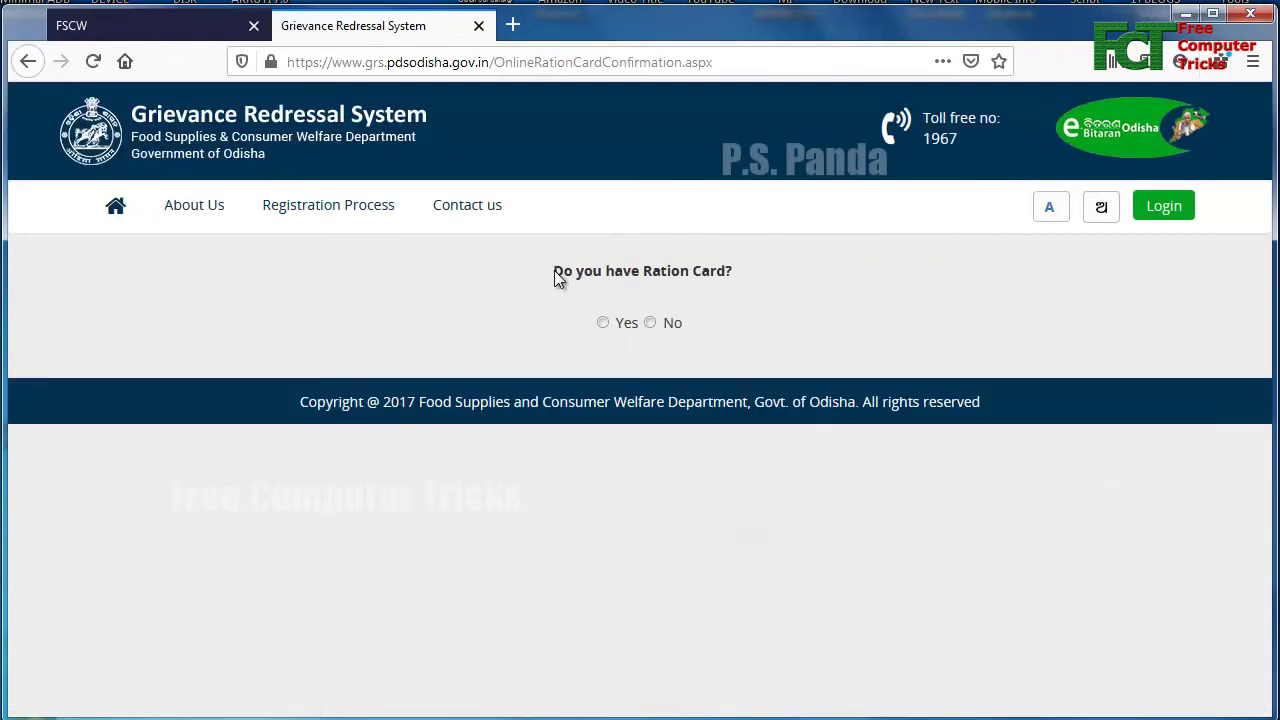
# - Answer No to 'Do you have Ration Card?' and set the Scheme to TPDS NFSA
pyautogui.moveTo(554, 272); pyautogui.dragTo(667, 274)
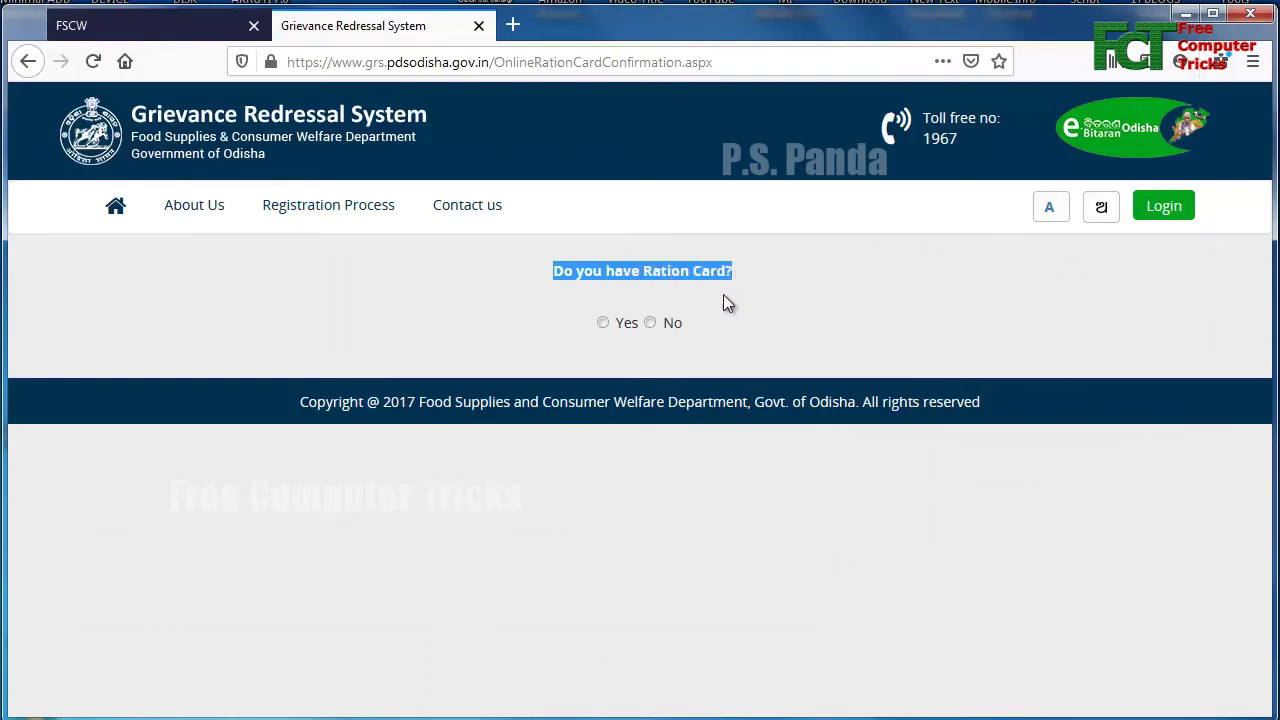
pyautogui.click(650, 323)
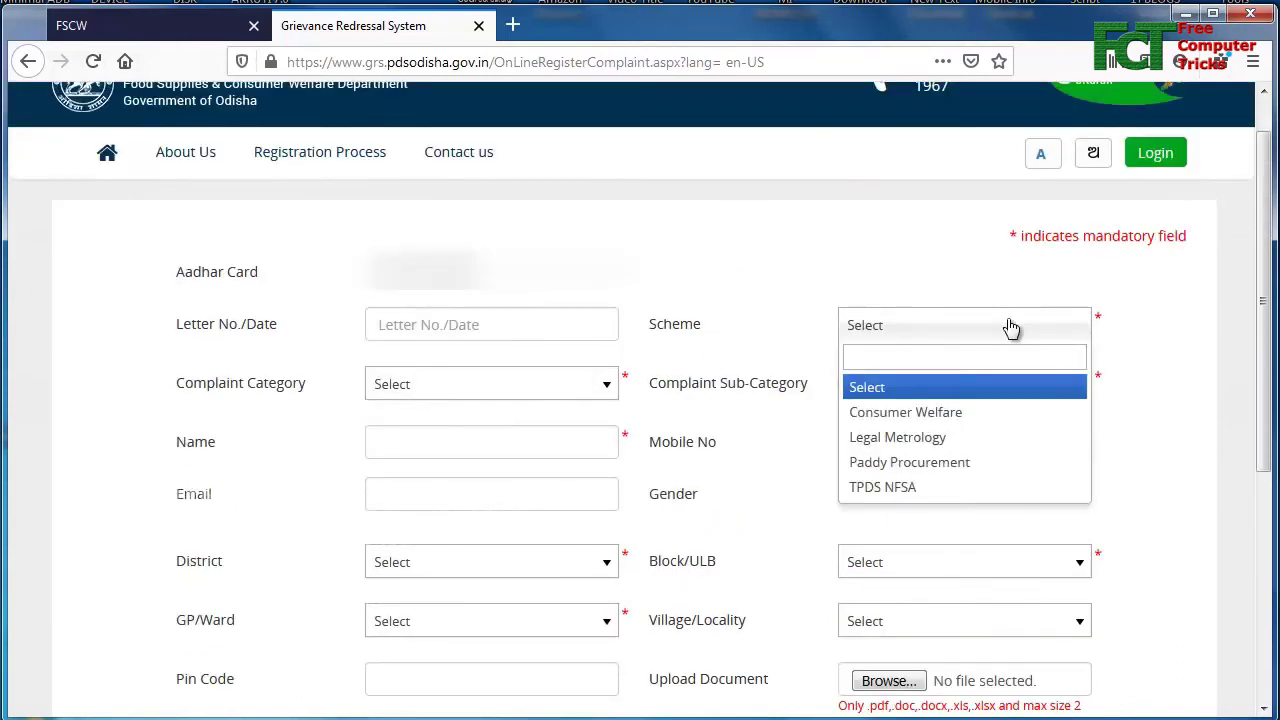
pyautogui.click(901, 492)
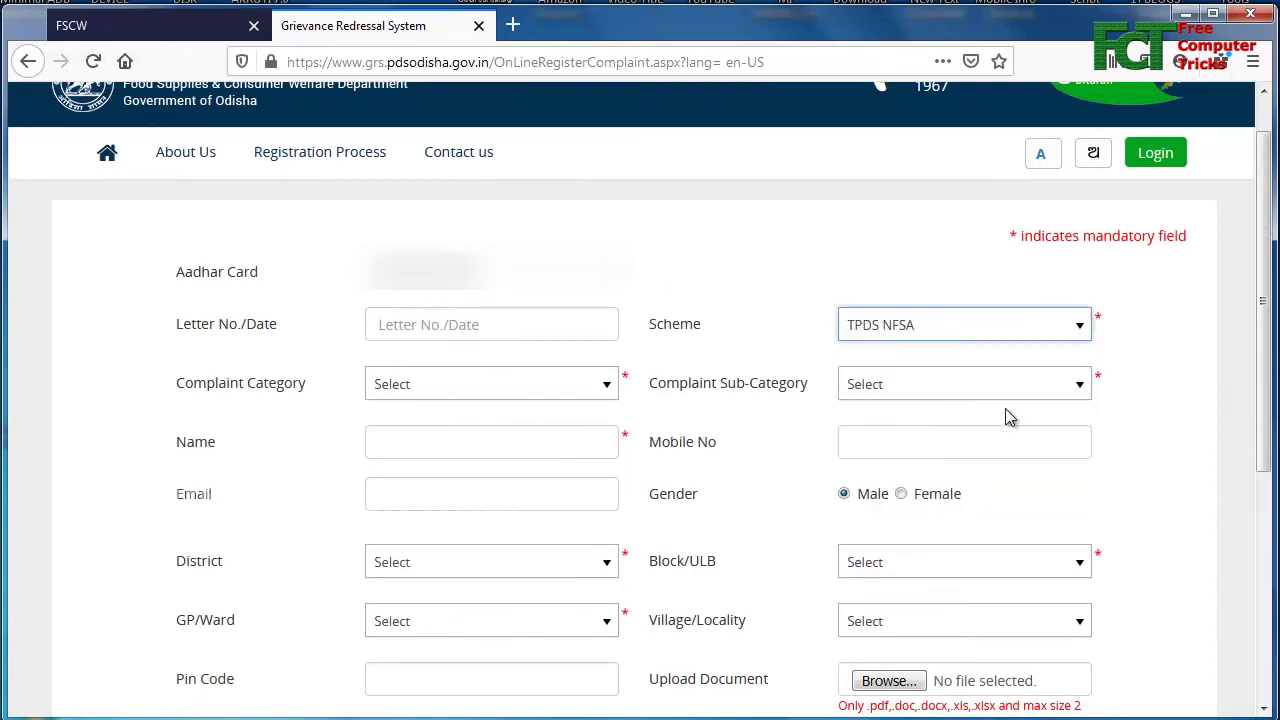
# - Keep TPDS NFSA as the scheme and set Complaint Category to Ration Card Related
pyautogui.scroll(-3, 1005, 417)
pyautogui.scroll(1, 815, 335)
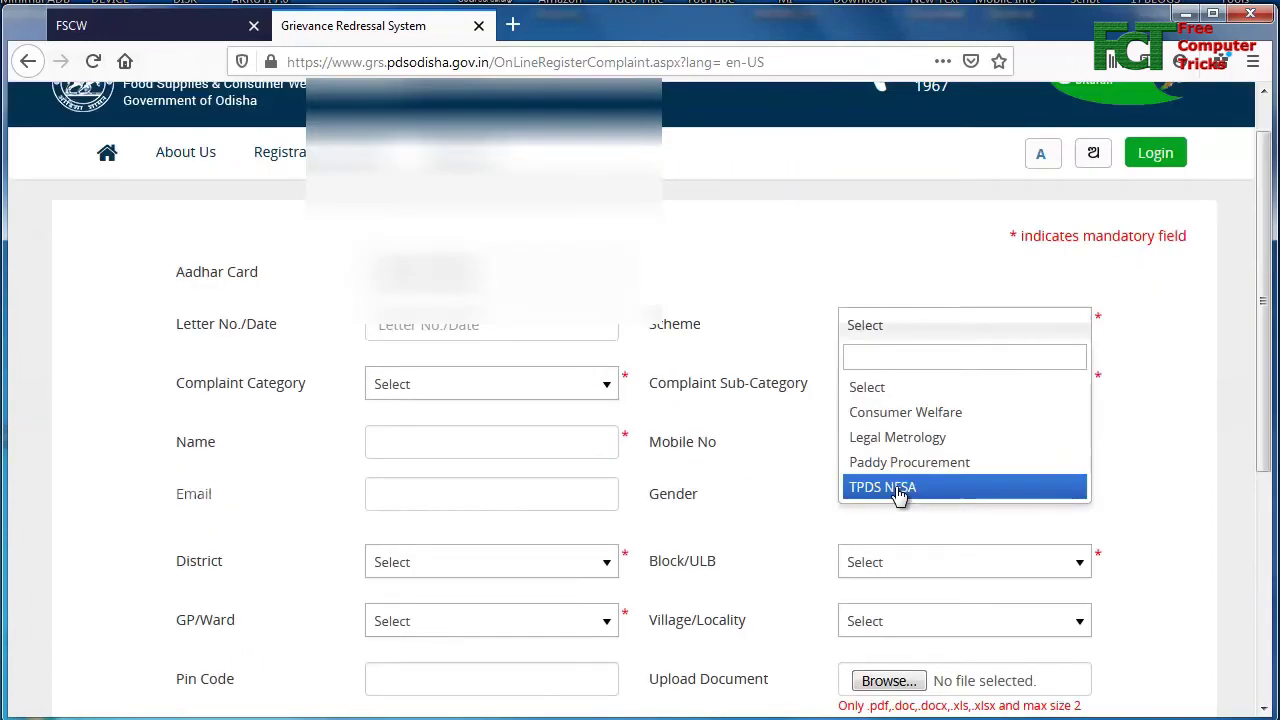
pyautogui.click(894, 491)
pyautogui.scroll(-3, 1005, 410)
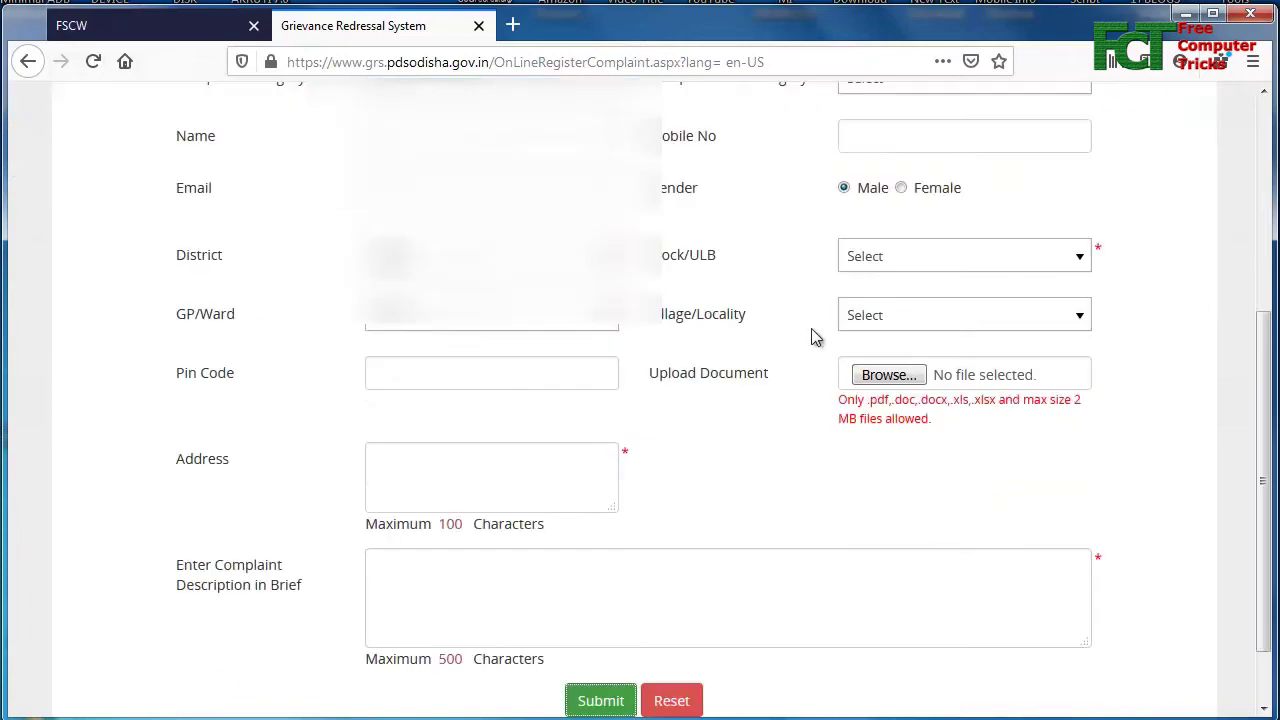
pyautogui.scroll(3, 814, 334)
pyautogui.scroll(-1, 576, 254)
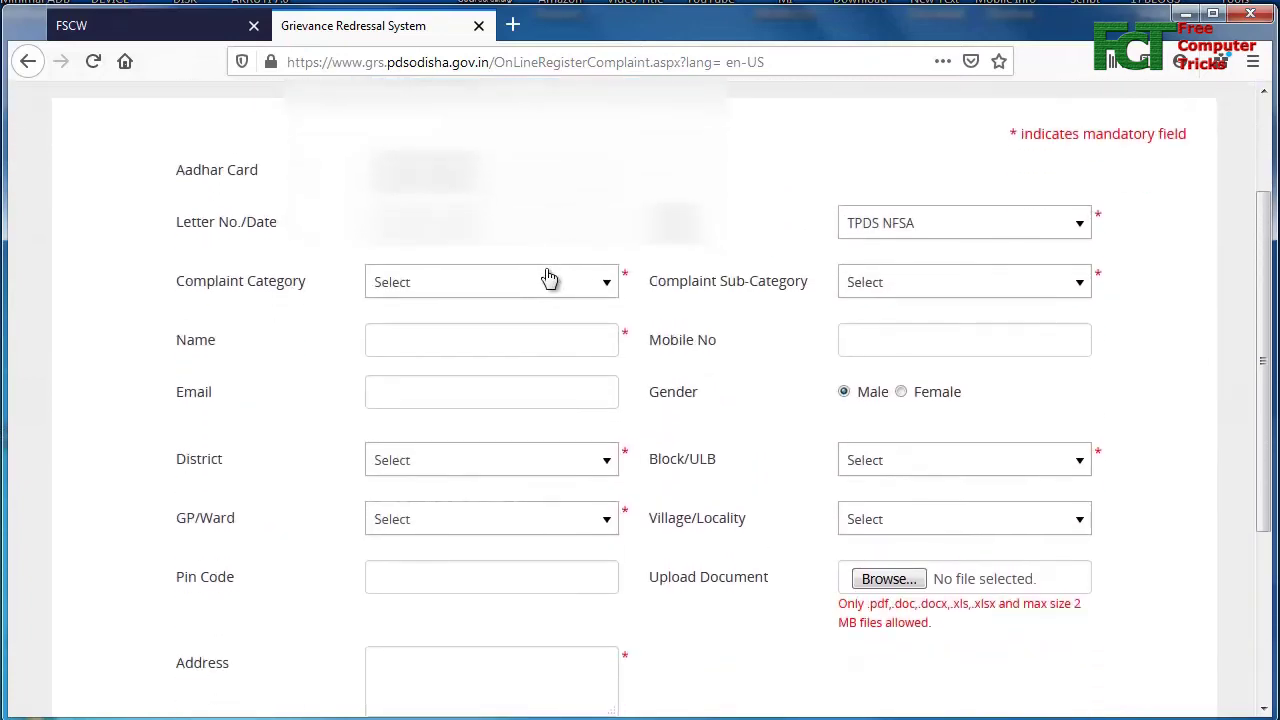
pyautogui.click(543, 284)
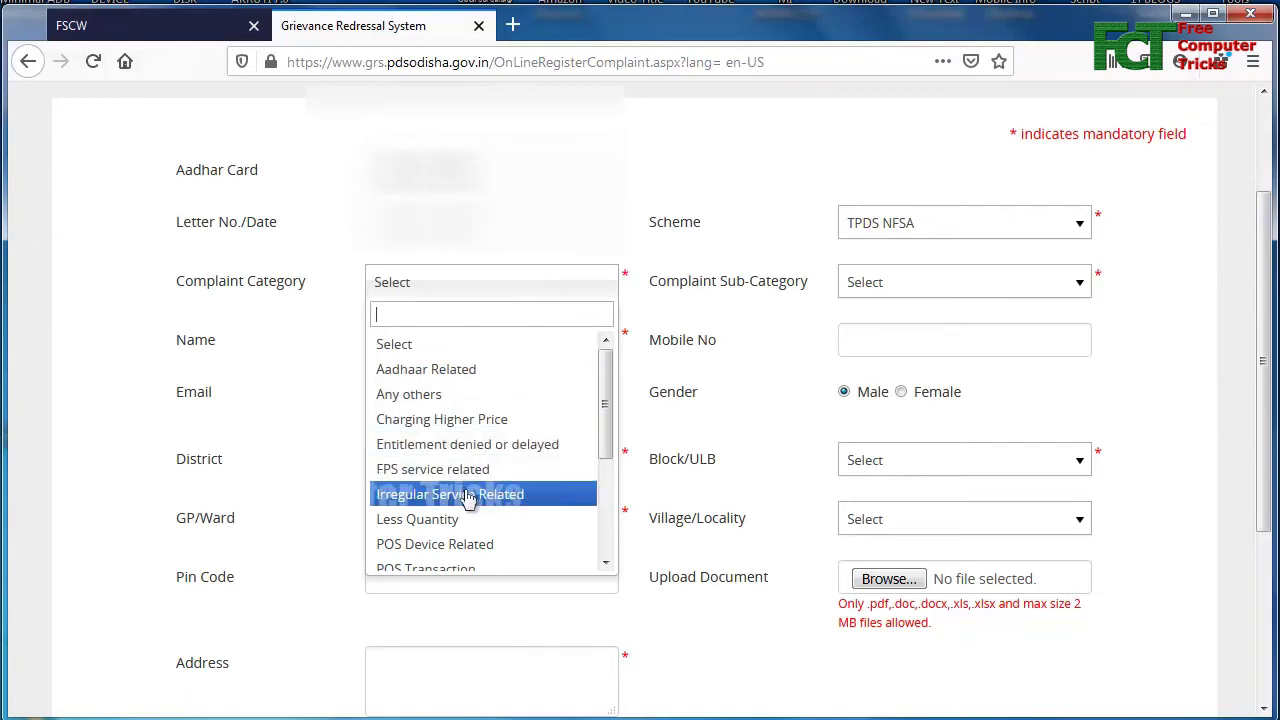
pyautogui.scroll(-2, 470, 490)
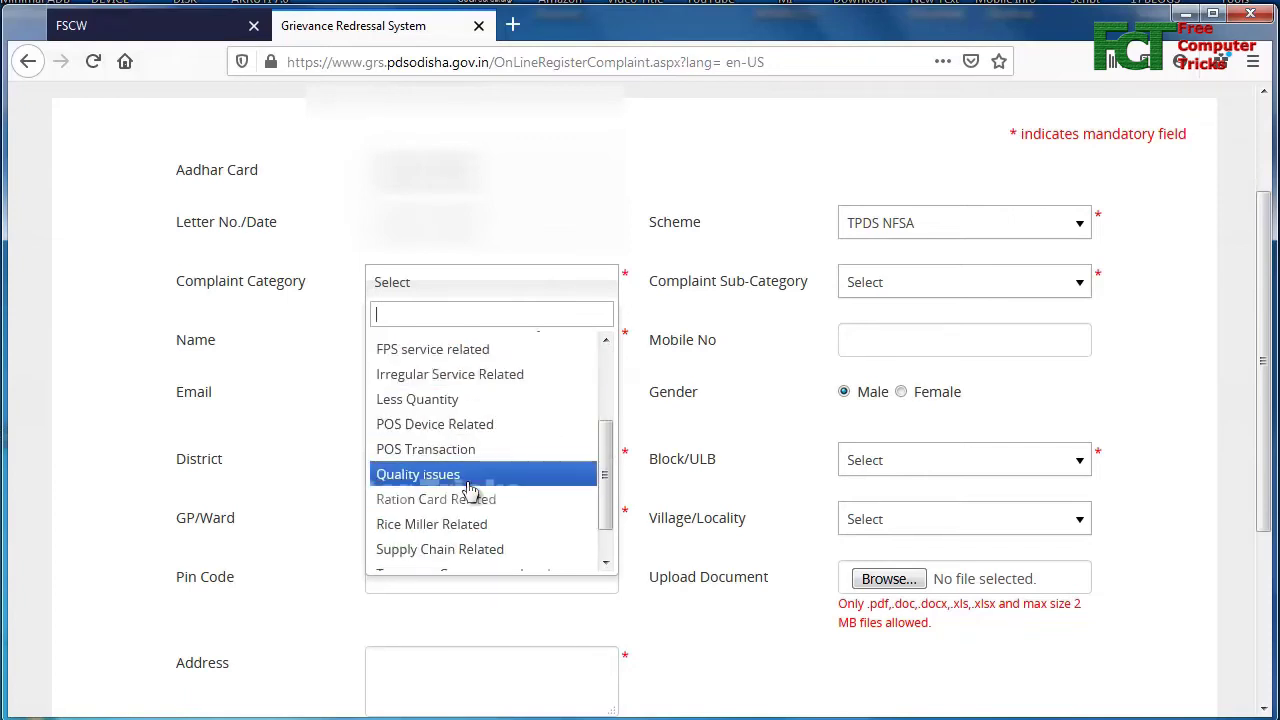
pyautogui.click(480, 505)
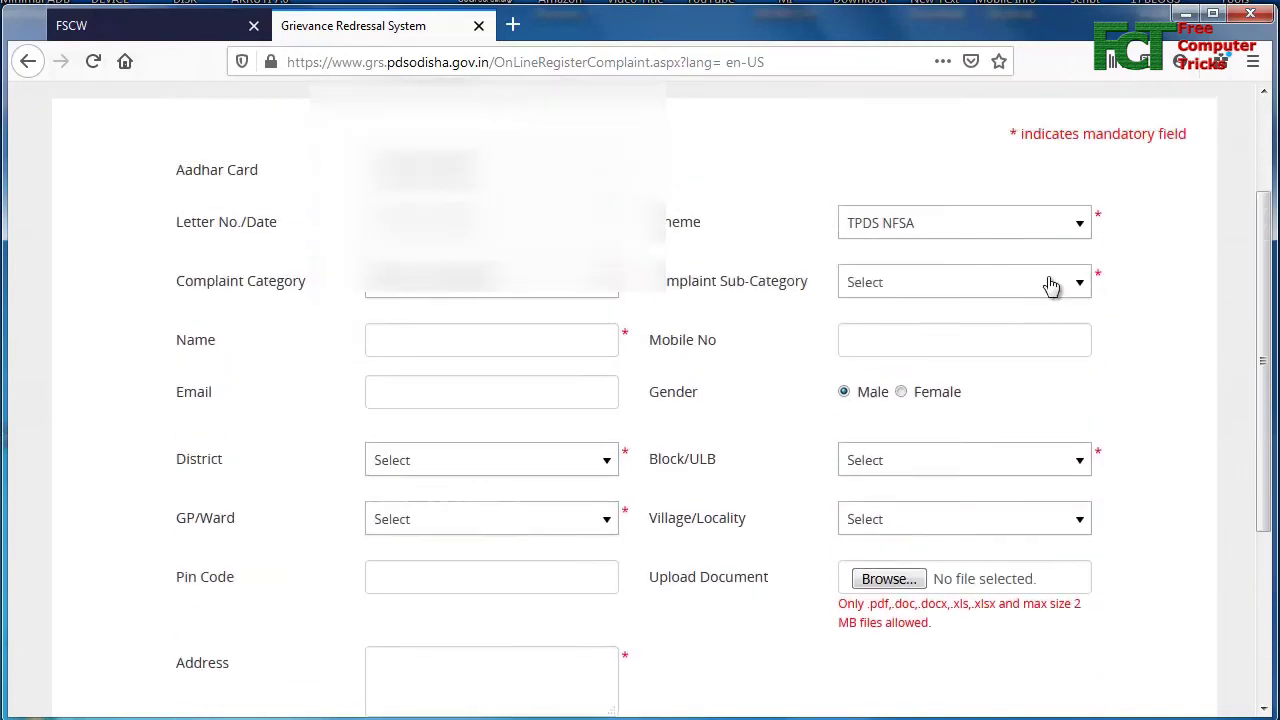
# - Set Sub-Category to 'Applied for ration card and not yet received'
pyautogui.click(1021, 290)
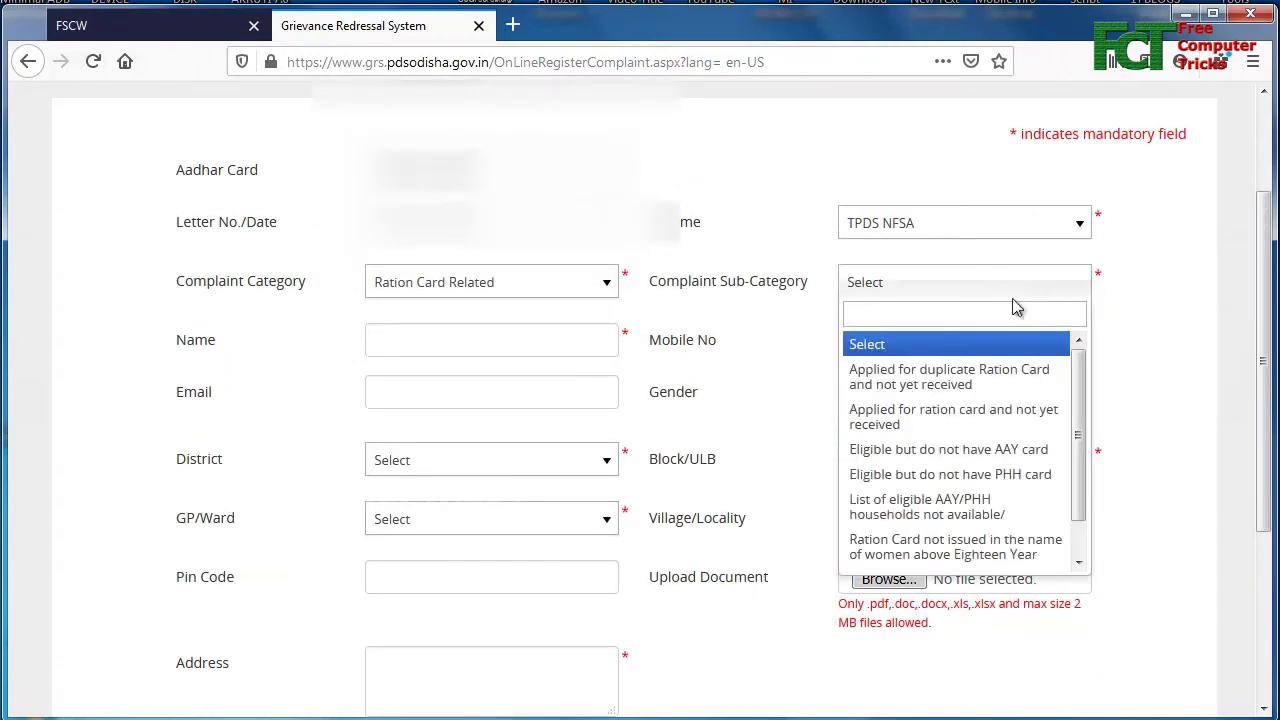
pyautogui.click(1015, 418)
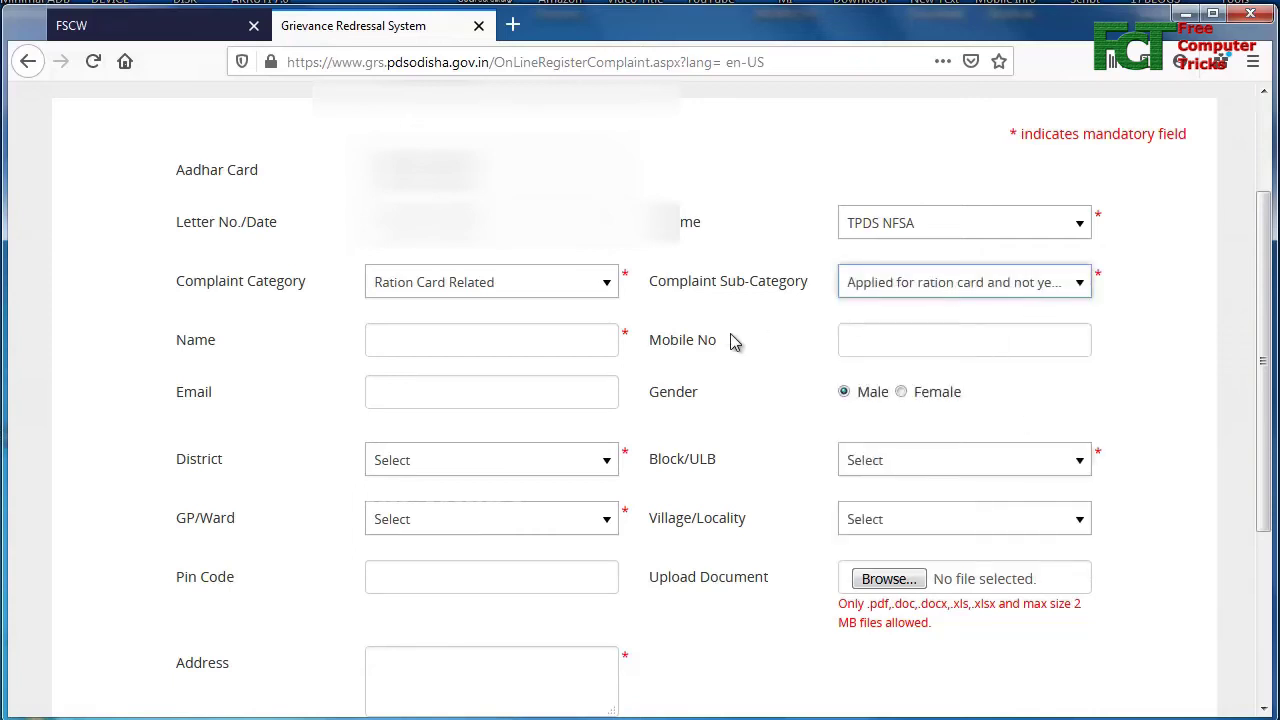
pyautogui.click(519, 339)
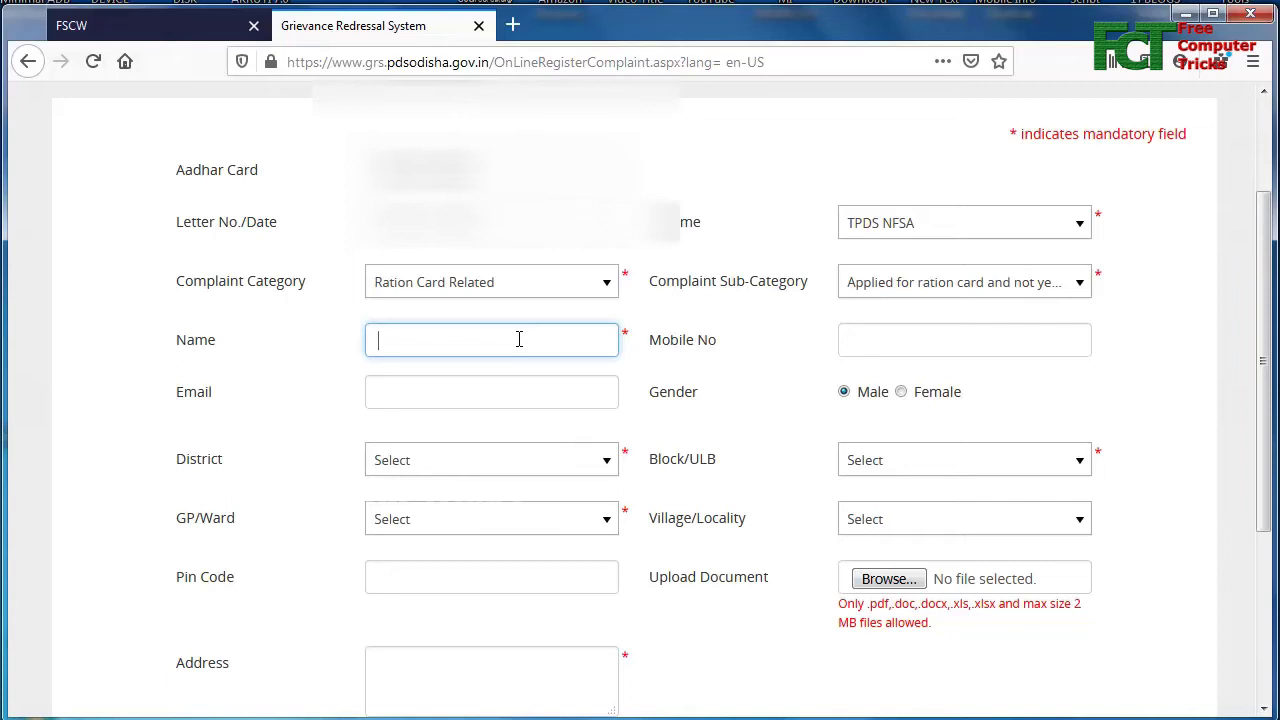
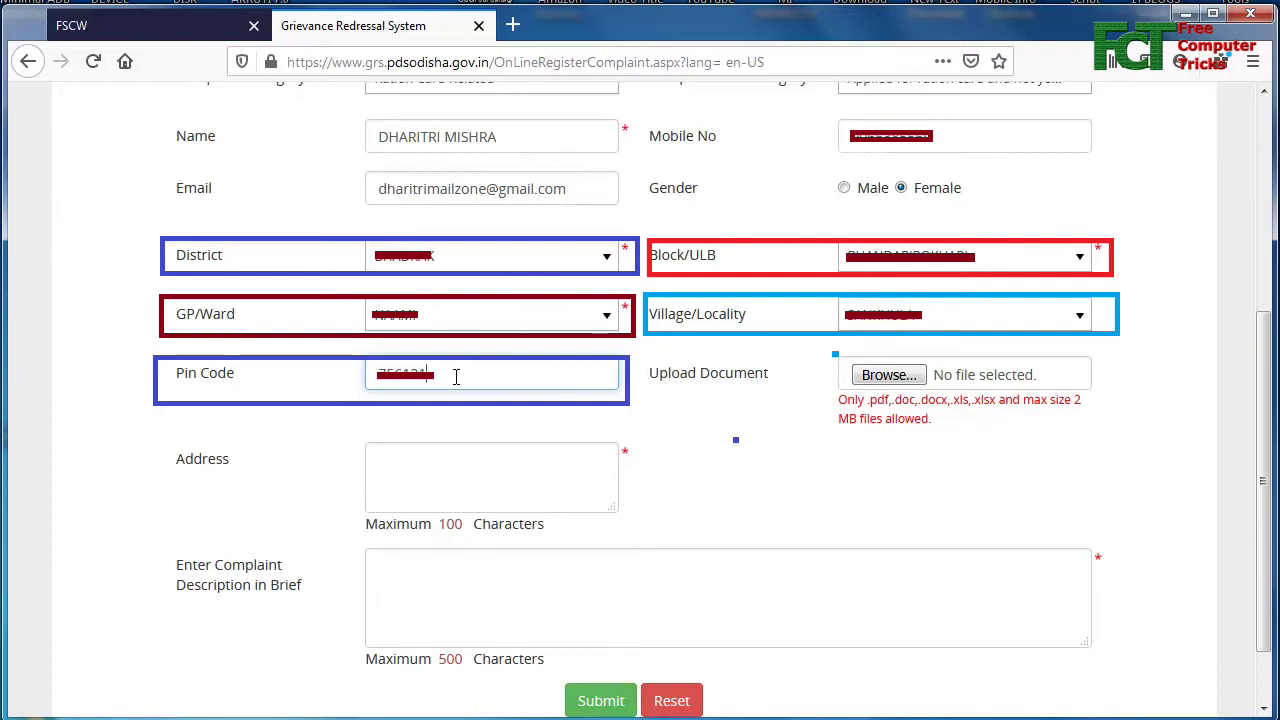
# - Enter the complainant's name and paste the prepared complaint description about the ration card address problem
pyautogui.scroll(-2, 530, 400)
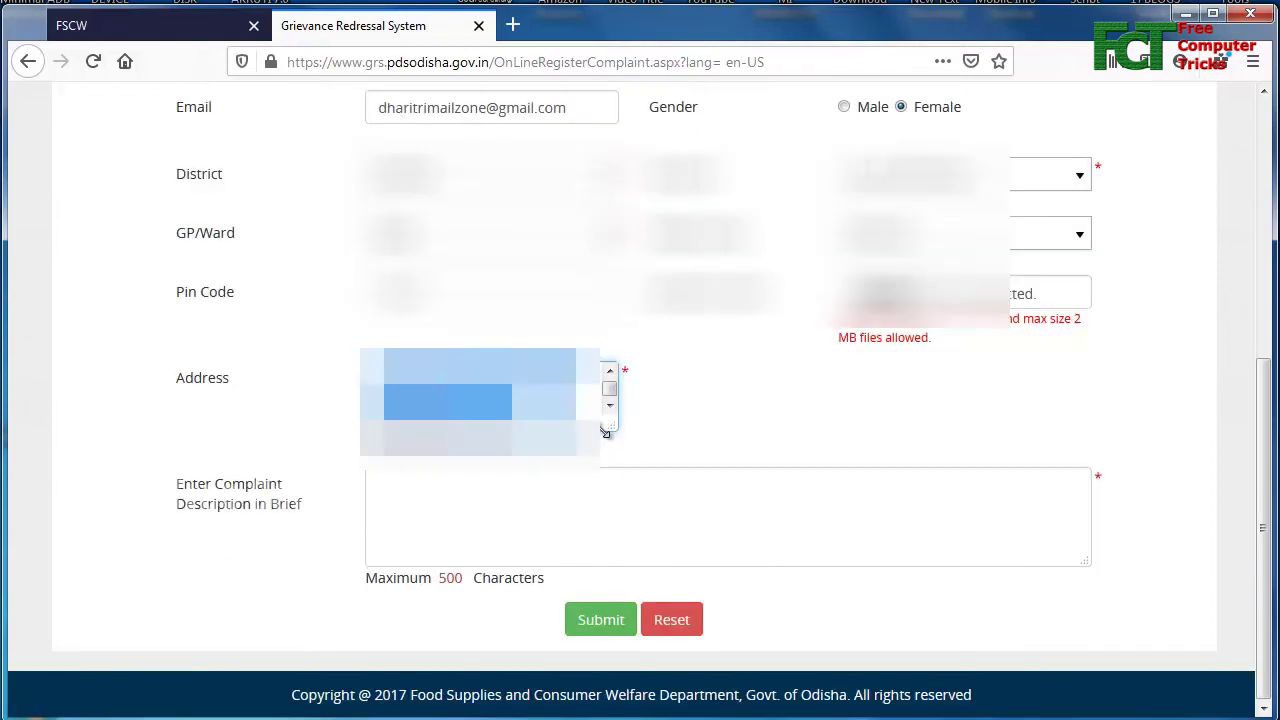
pyautogui.click(549, 501)
pyautogui.hotkey('ctrl', 'v')
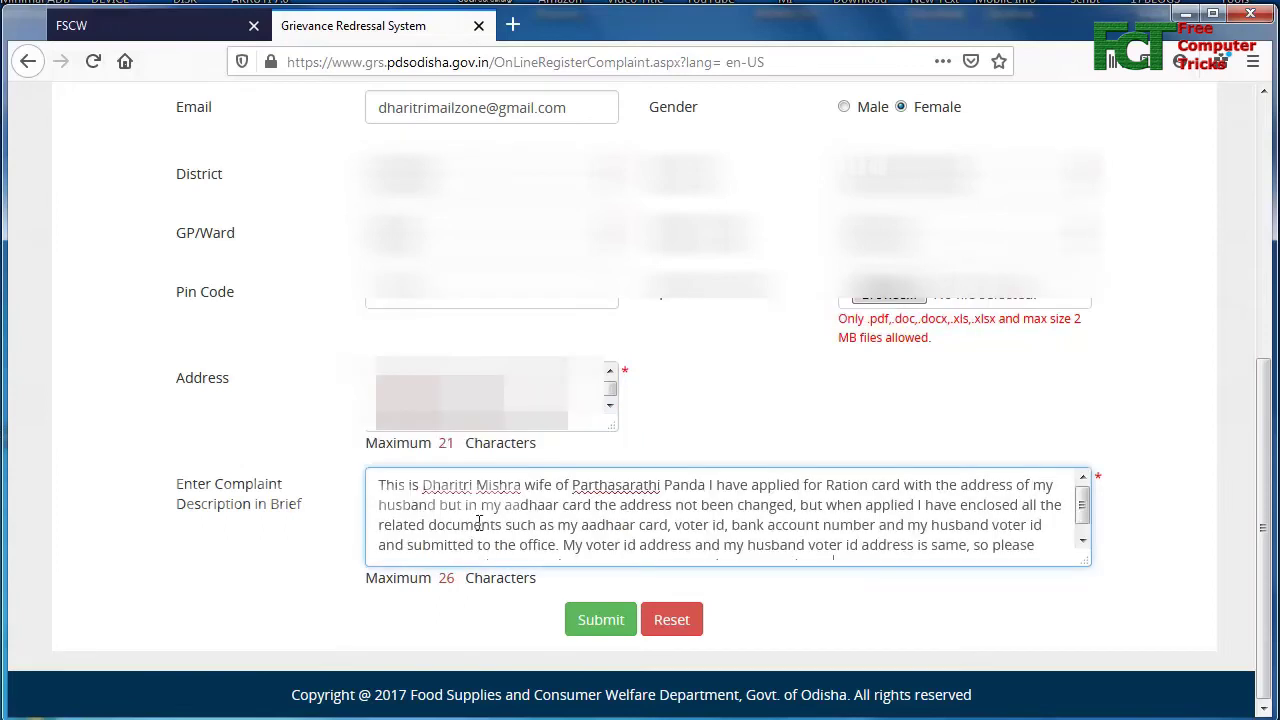
pyautogui.moveTo(379, 485); pyautogui.dragTo(1047, 556)
pyautogui.moveTo(1081, 516); pyautogui.dragTo(1081, 508)
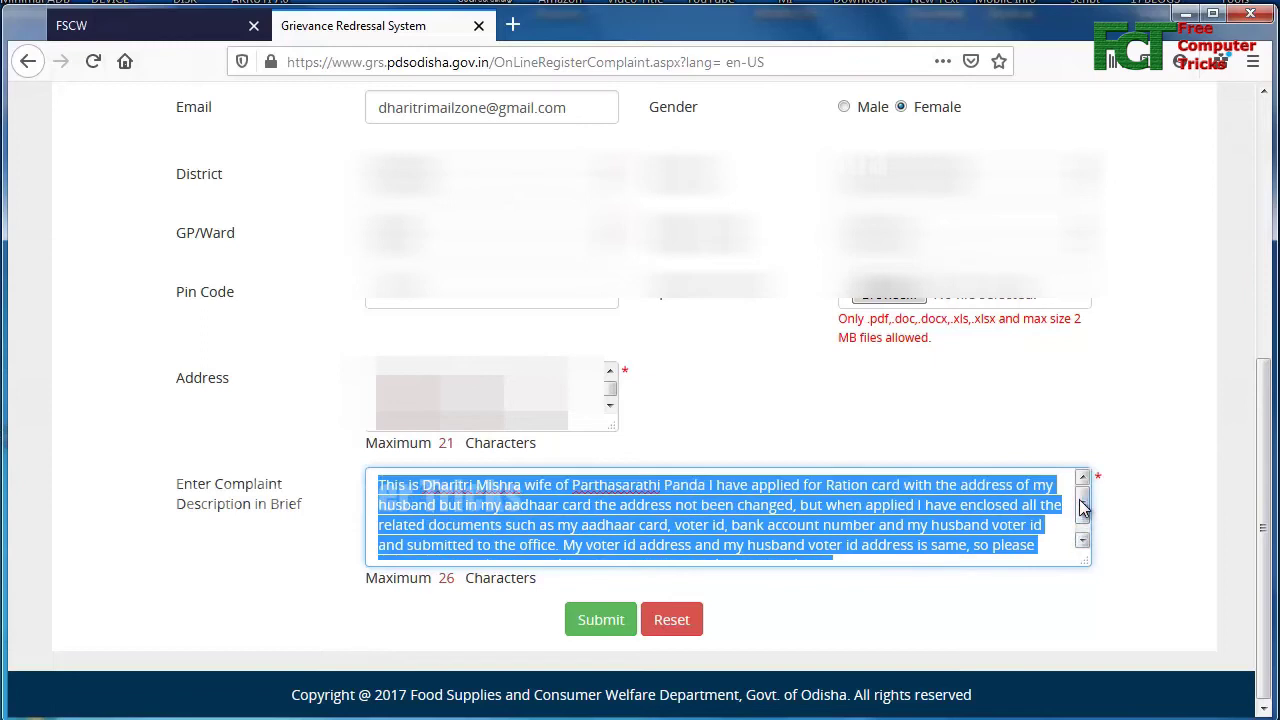
pyautogui.click(1081, 508)
# - Attach the voter ID PDF from Documents and submit the complaint form
pyautogui.click(885, 294)
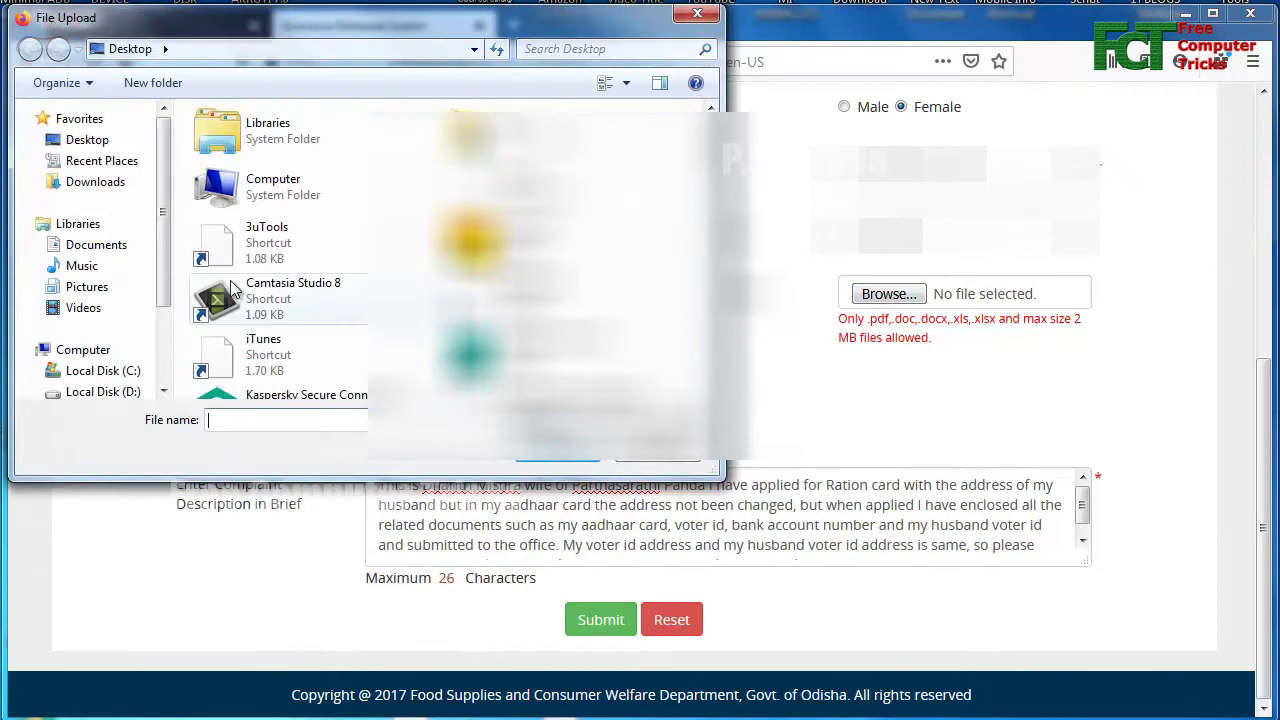
pyautogui.click(100, 245)
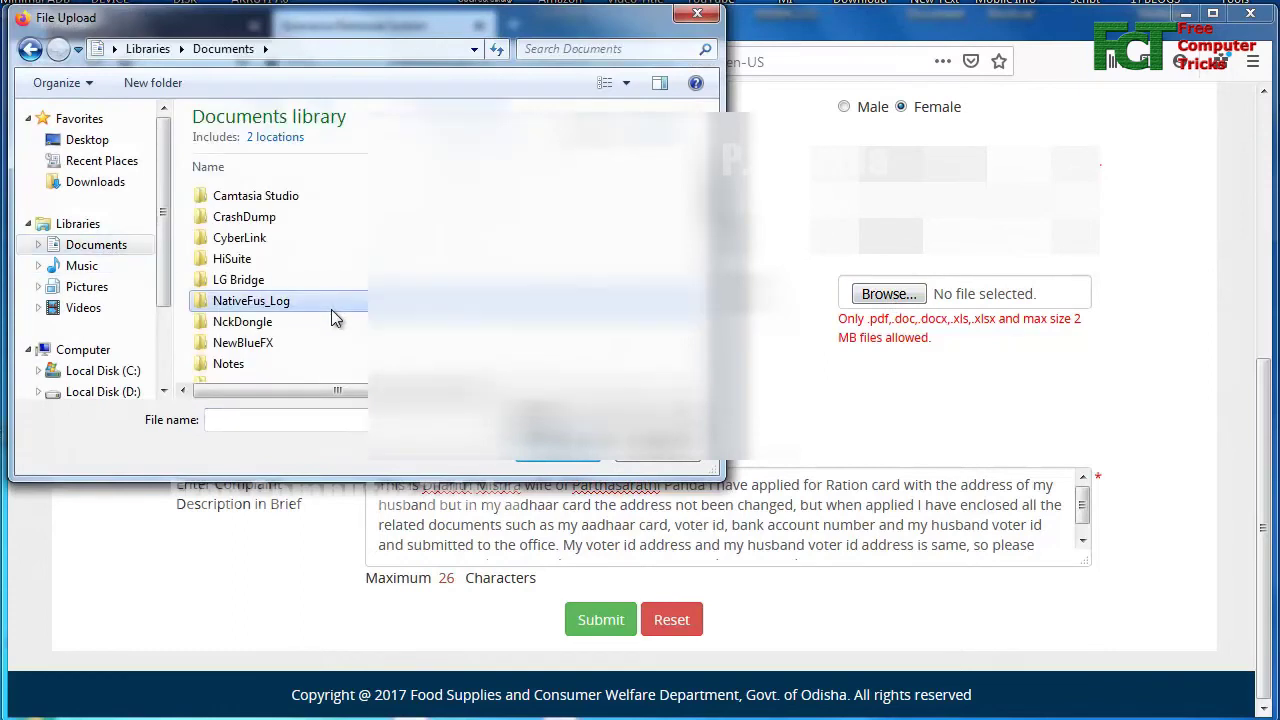
pyautogui.scroll(-3, 335, 310)
pyautogui.click(299, 287)
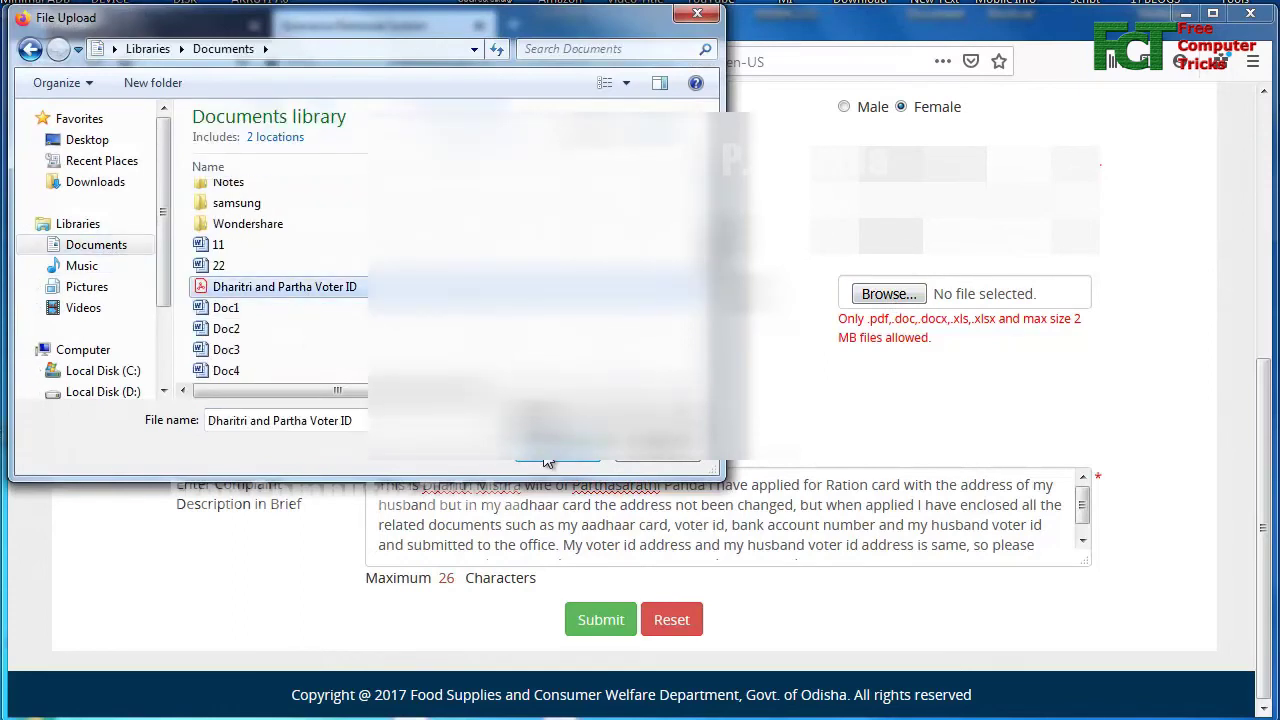
pyautogui.click(548, 455)
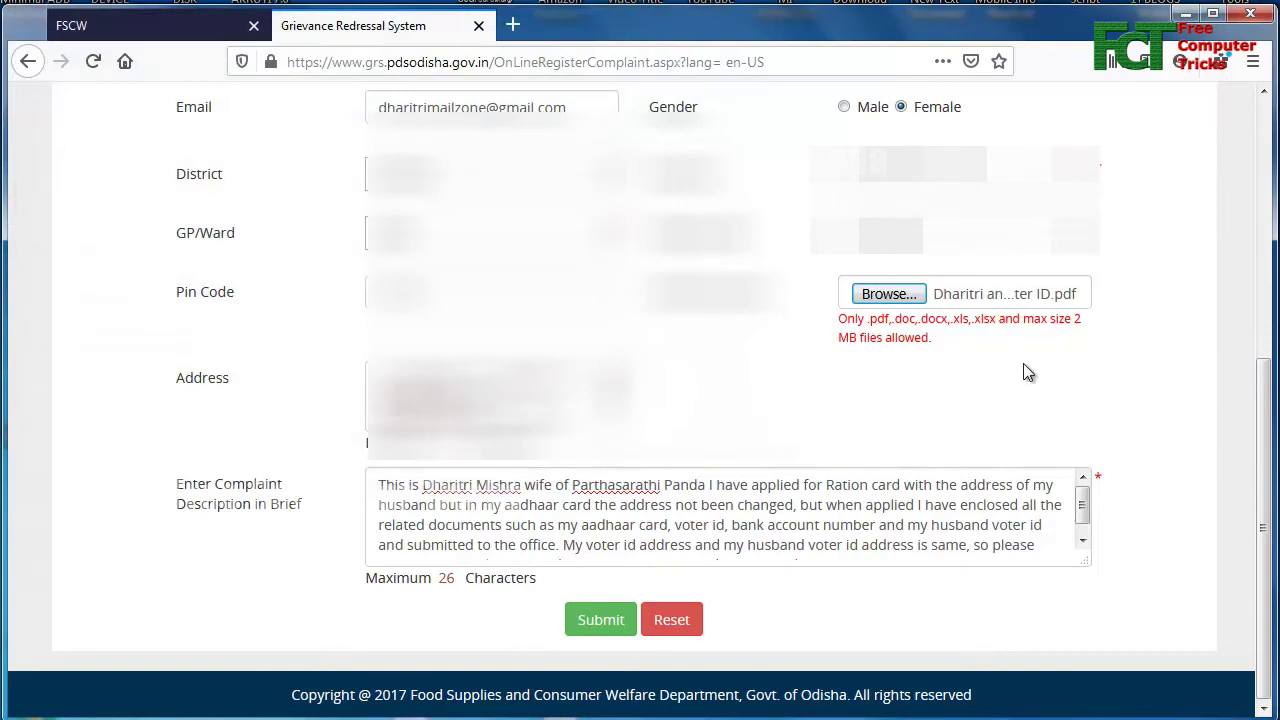
pyautogui.click(597, 622)
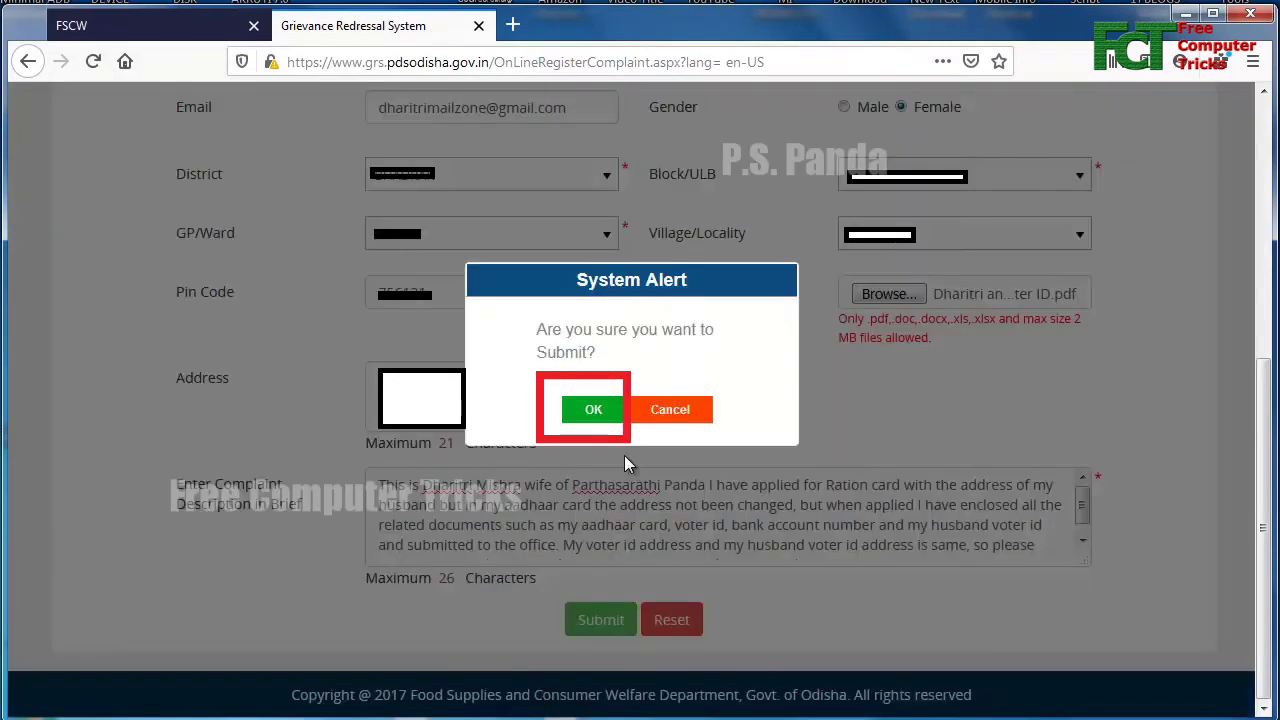
# - Confirm the submission and dismiss the 'Sub Category is not configured' escalation warning
pyautogui.press('Return')
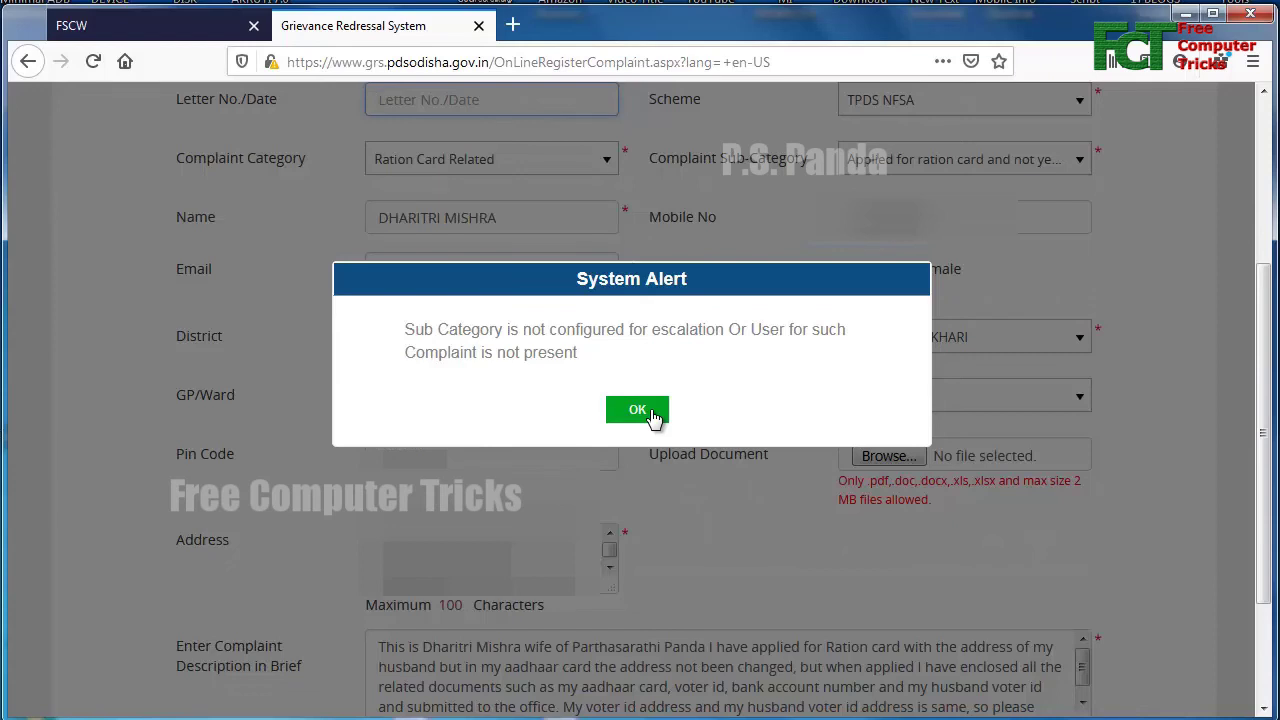
pyautogui.click(637, 410)
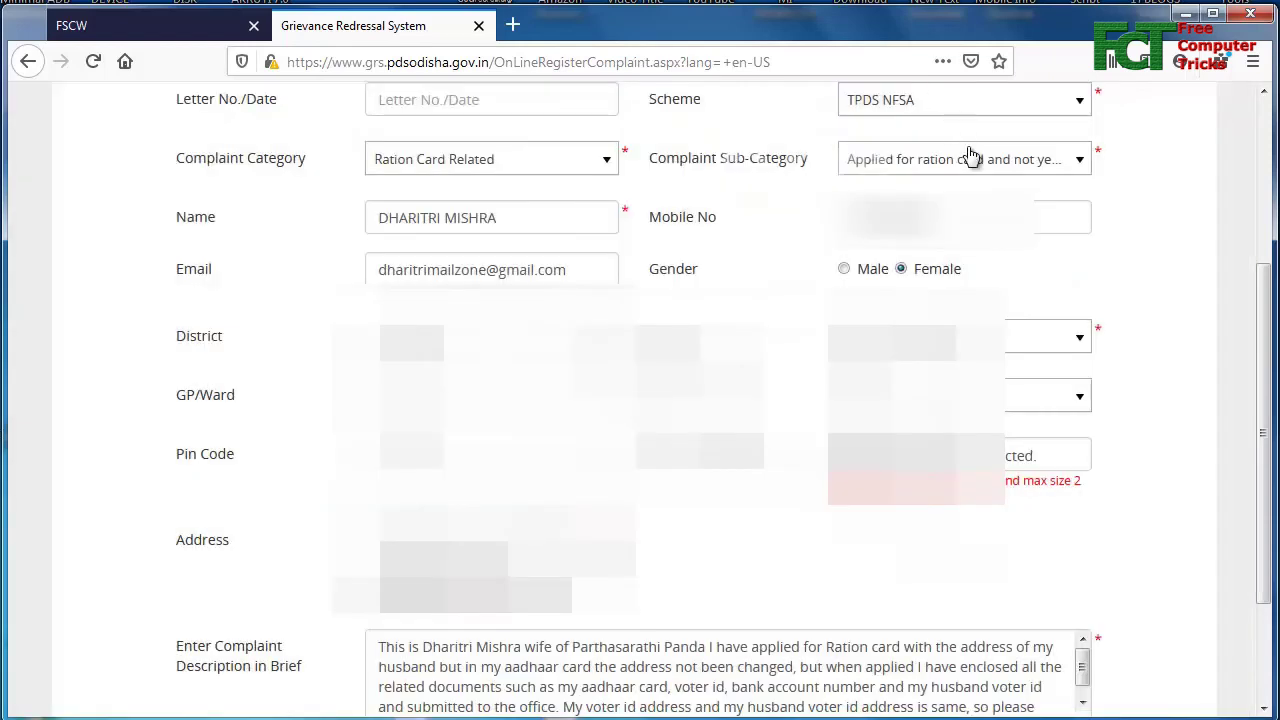
# - Pick a different ration card option from the Complaint Sub-Category list
pyautogui.click(1001, 172)
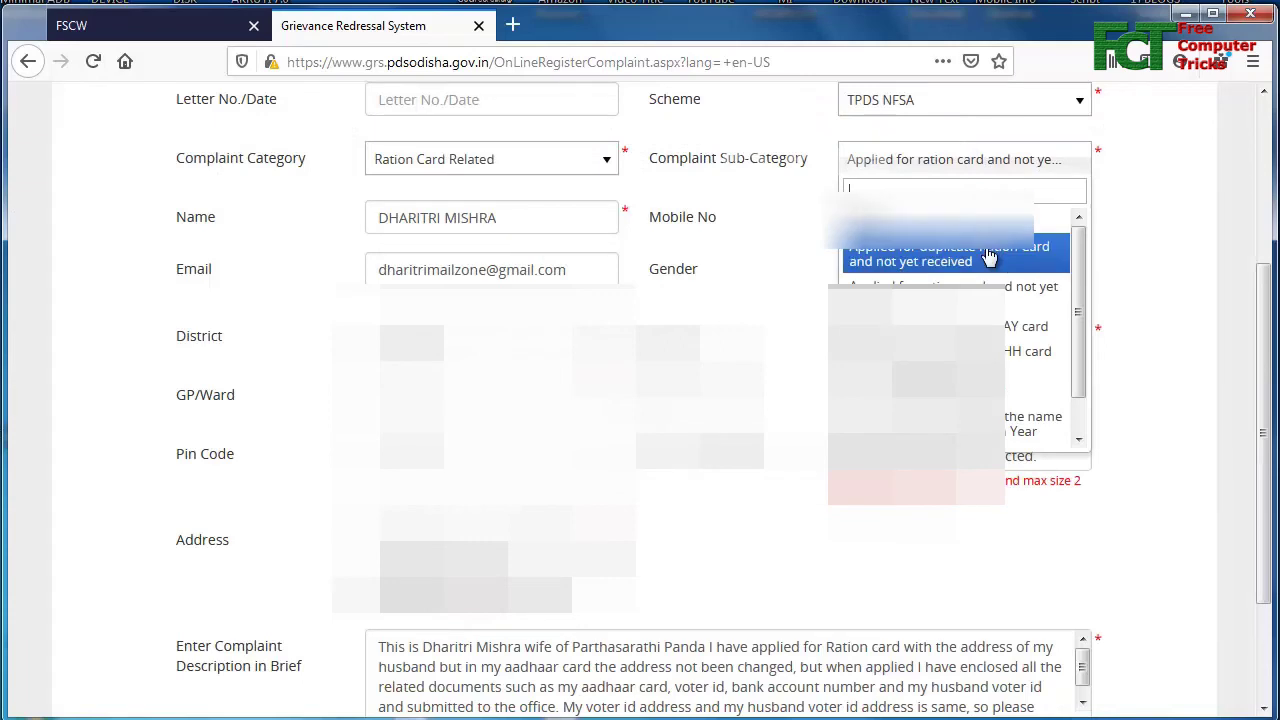
pyautogui.scroll(-1, 995, 330)
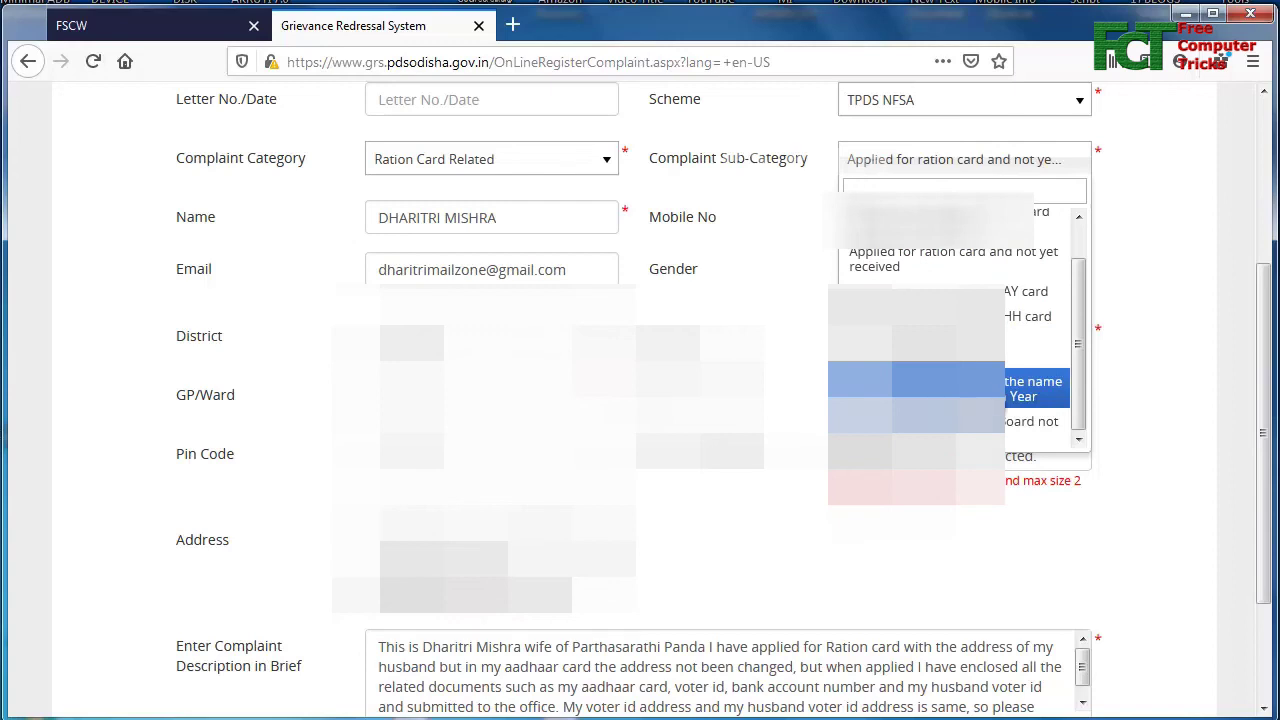
pyautogui.click(950, 347)
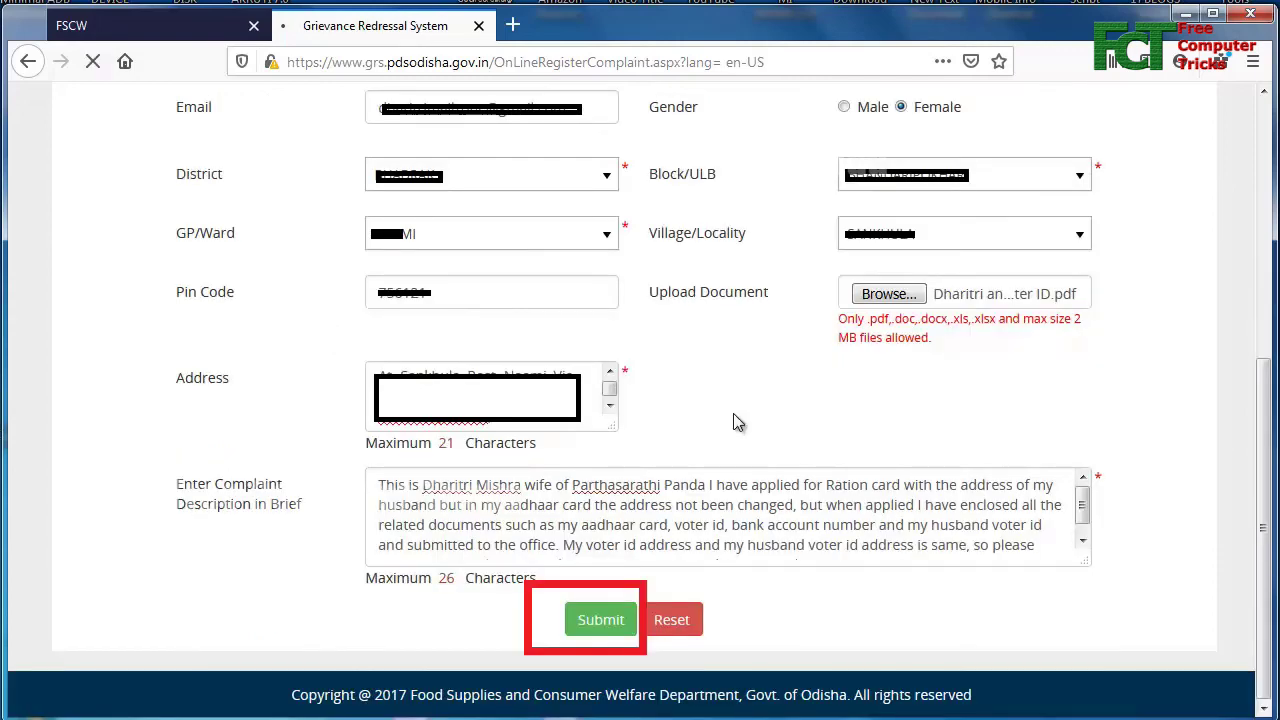
# - Resubmit and confirm the complaint, then dismiss the success message with the token number
pyautogui.click(600, 619)
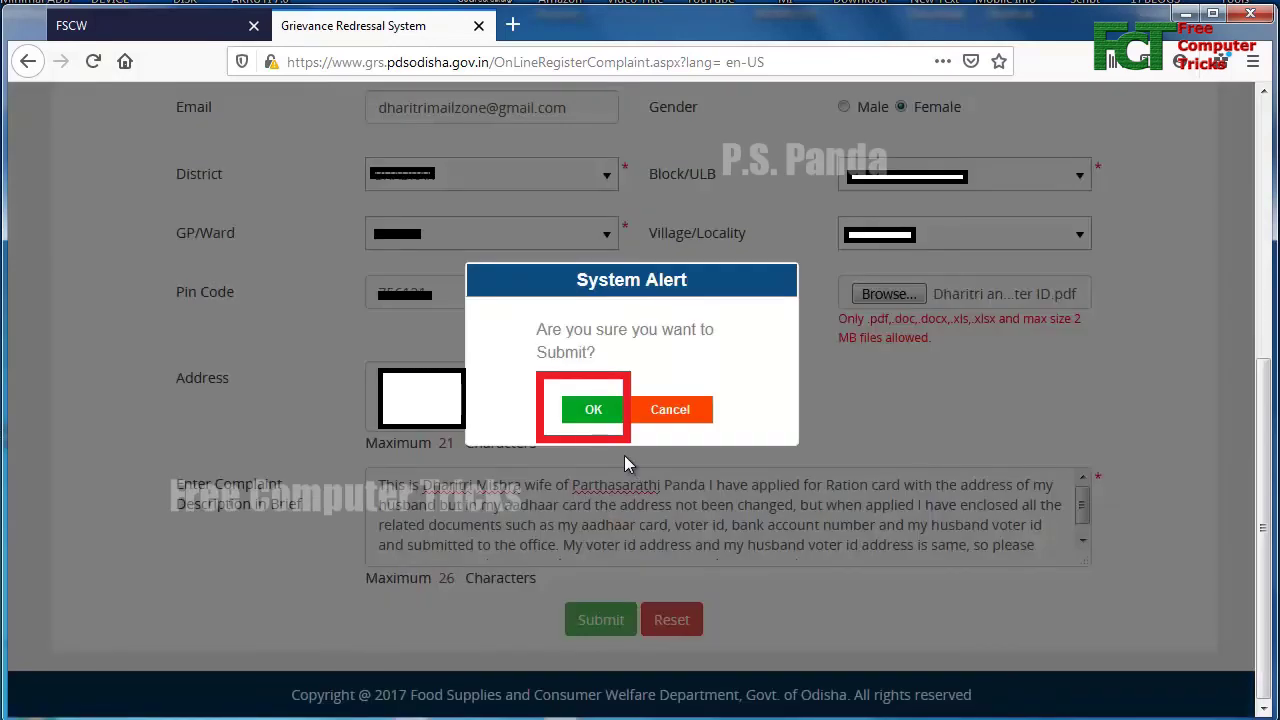
pyautogui.click(593, 409)
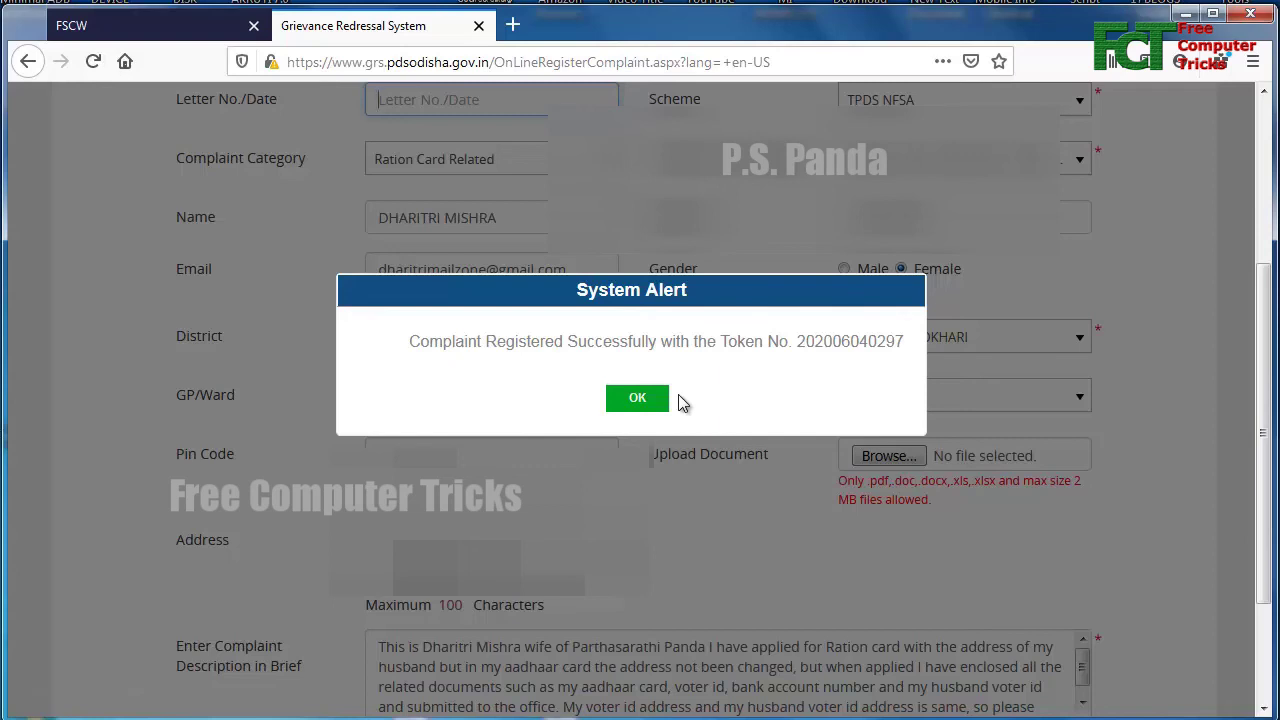
pyautogui.click(660, 398)
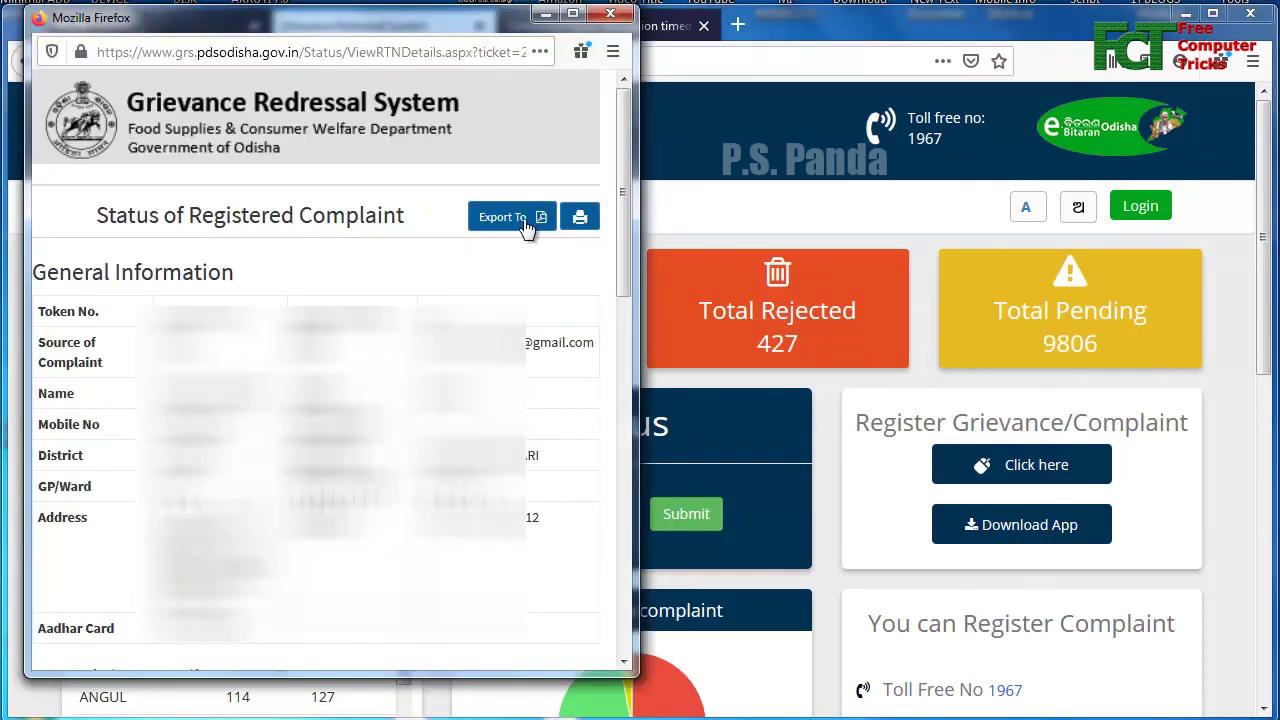
# - Scroll the complaint status details to the Escalation Level table showing Level 1 due 19-Jun-2020
pyautogui.scroll(-10, 524, 222)
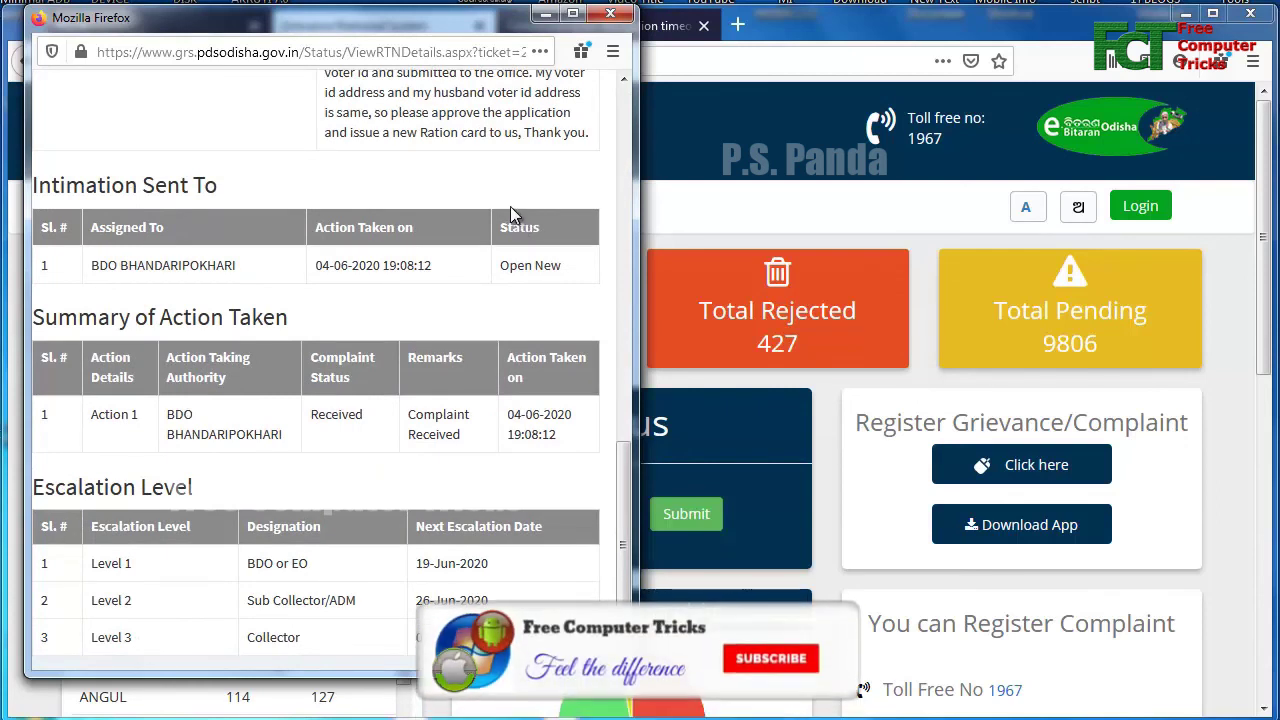
pyautogui.scroll(-1, 510, 206)
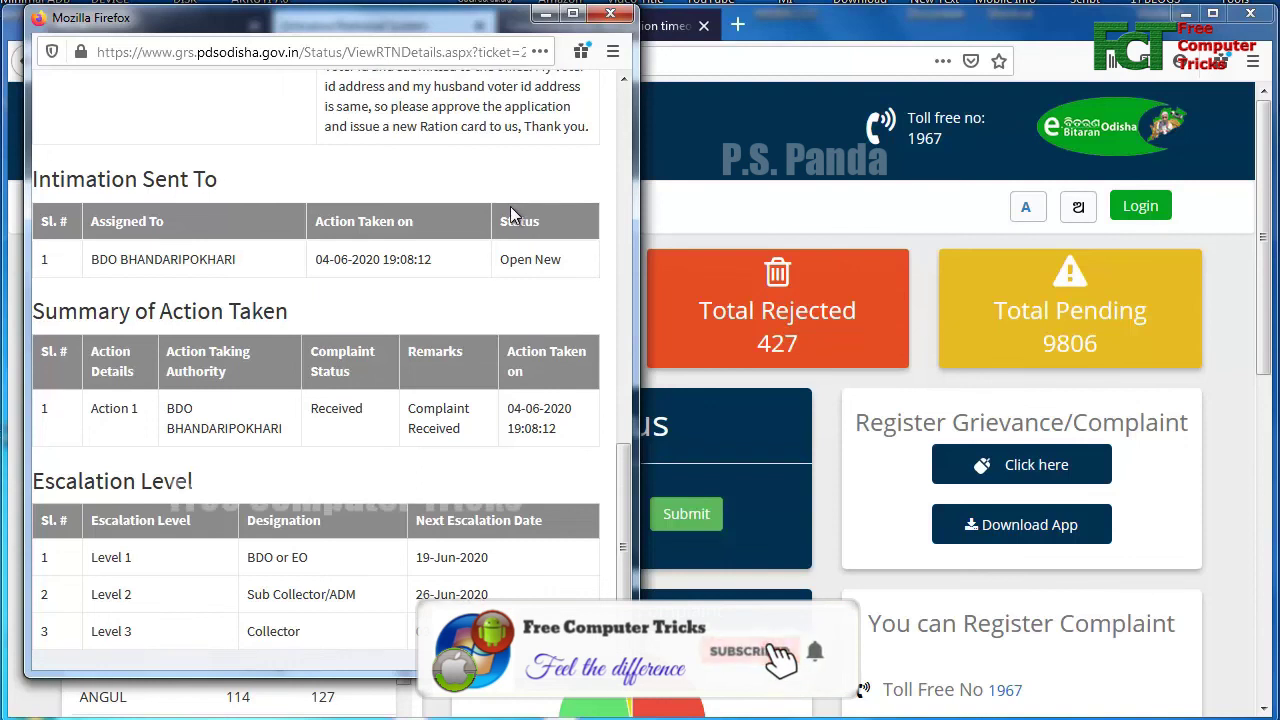